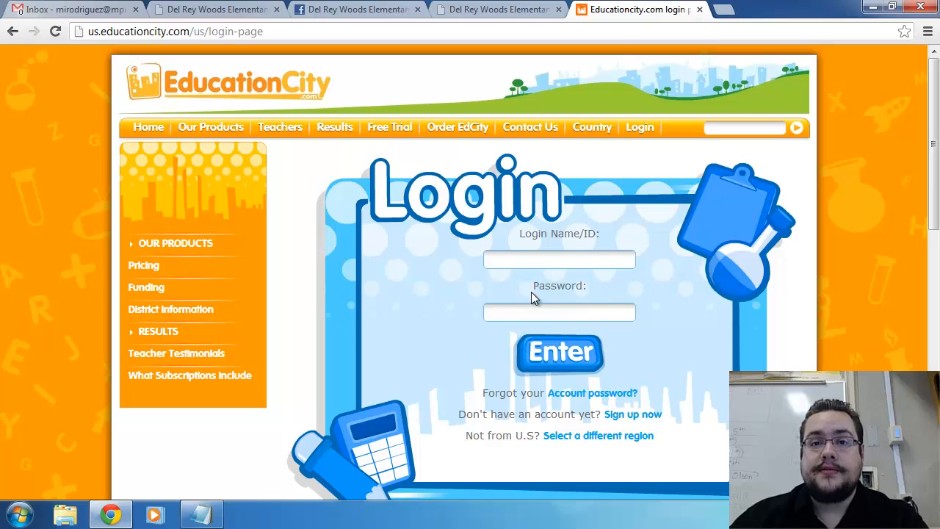
Log in to EducationCity with the school's login ID and account password, skipping the desktop shortcut offer
left_click(525, 260)
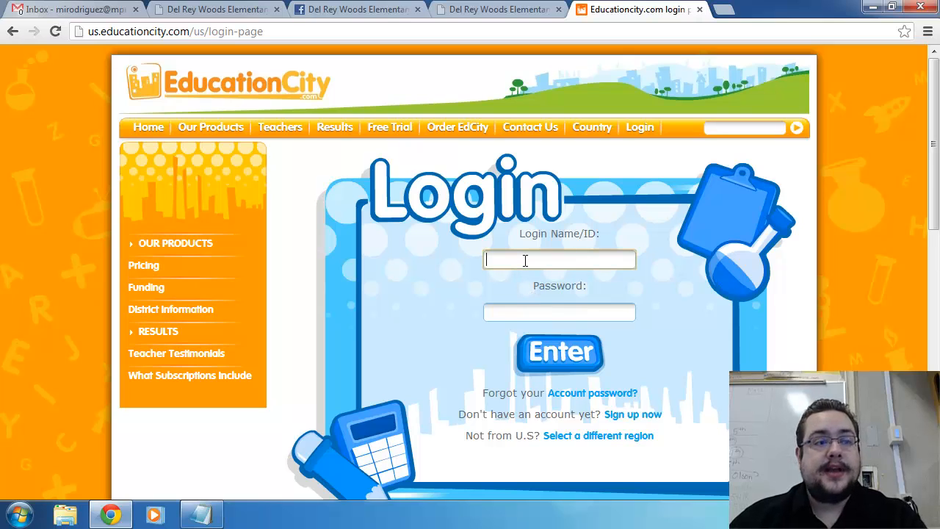
type("1241")
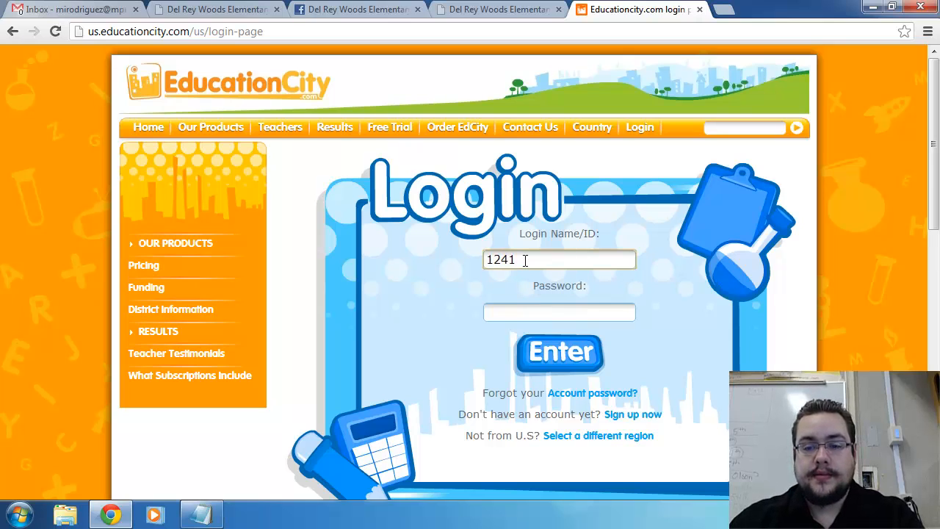
key("BackSpace")
type("5418")
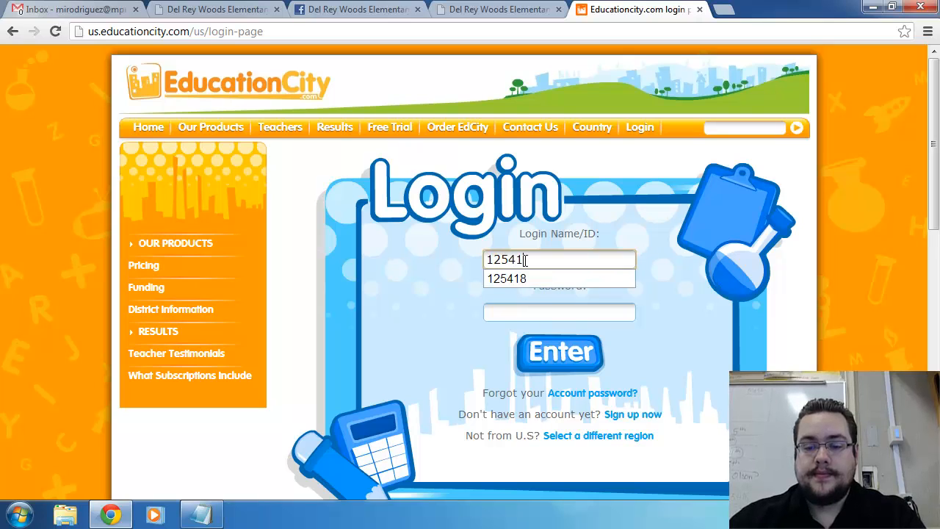
key("Tab")
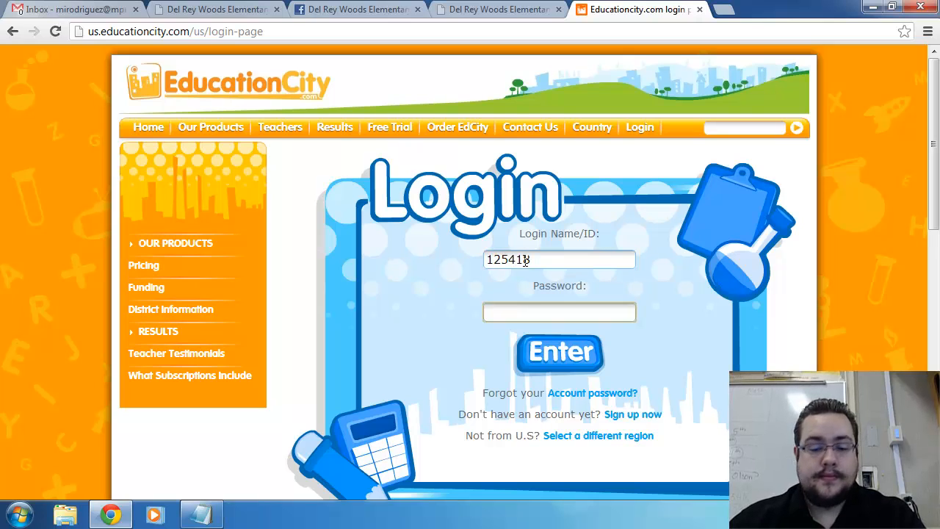
type("••••••")
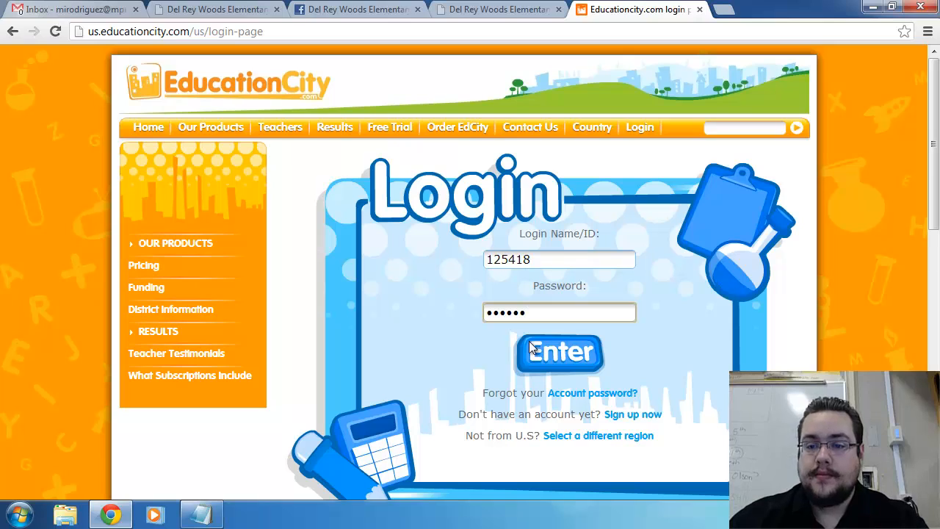
left_click(552, 371)
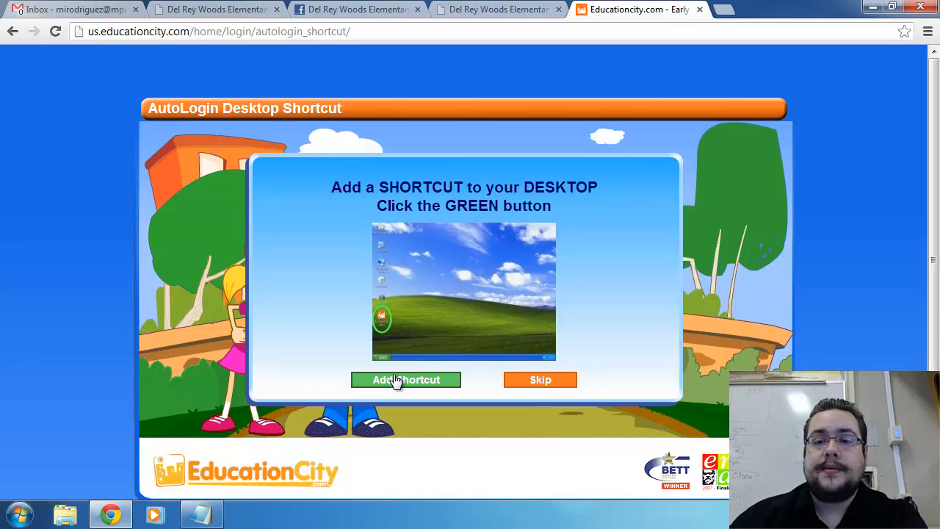
left_click(536, 386)
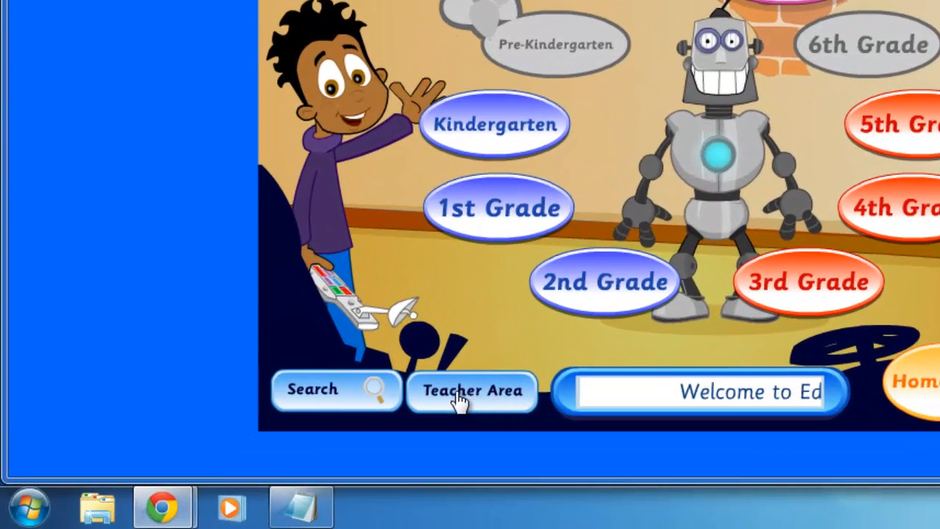
Open Set myCity from the Teacher Area's teacher features, entering the feature password to log in
left_click(458, 400)
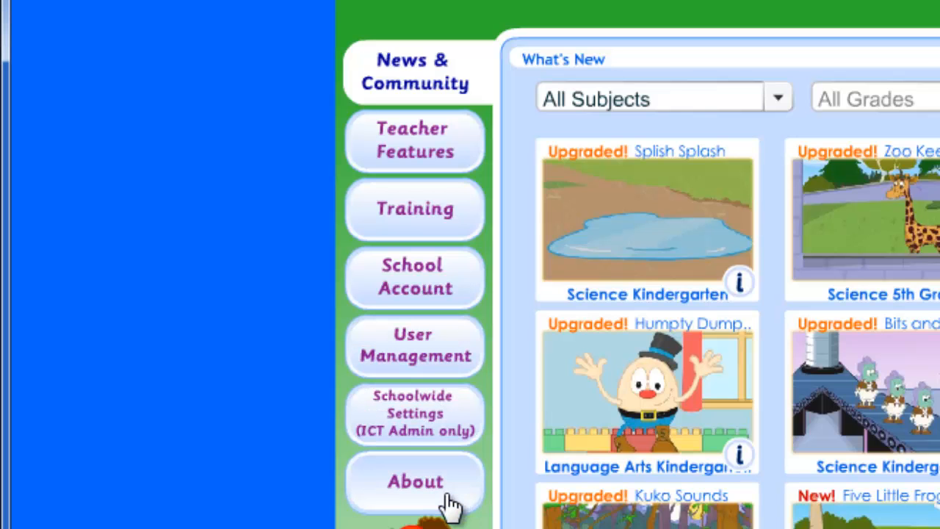
left_click(409, 161)
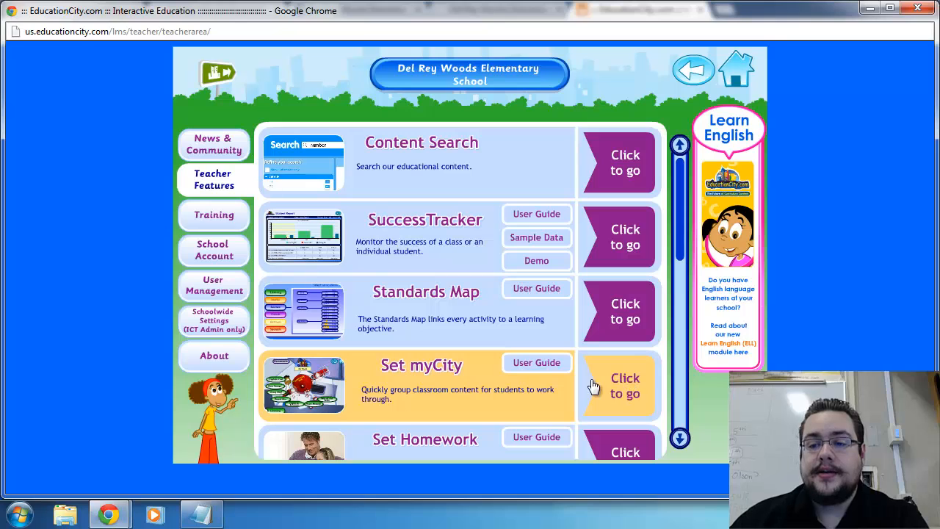
left_click(636, 397)
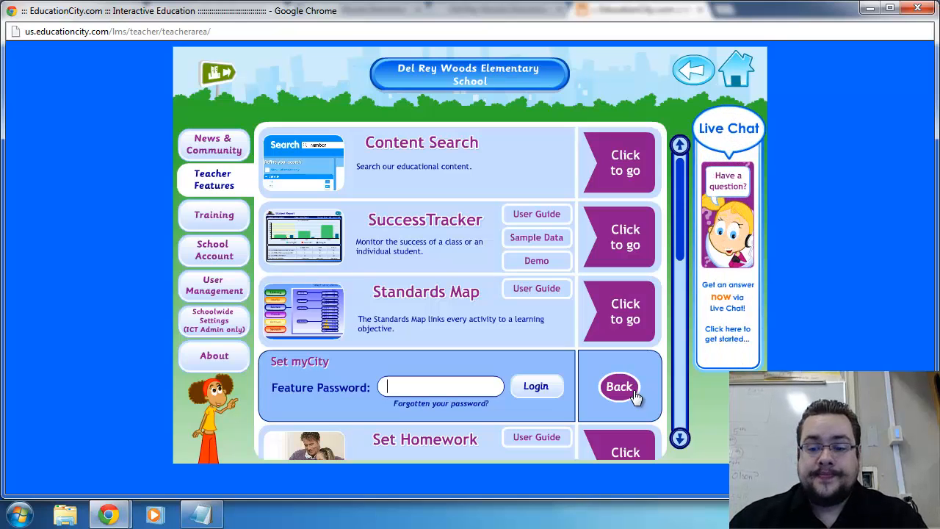
type("***")
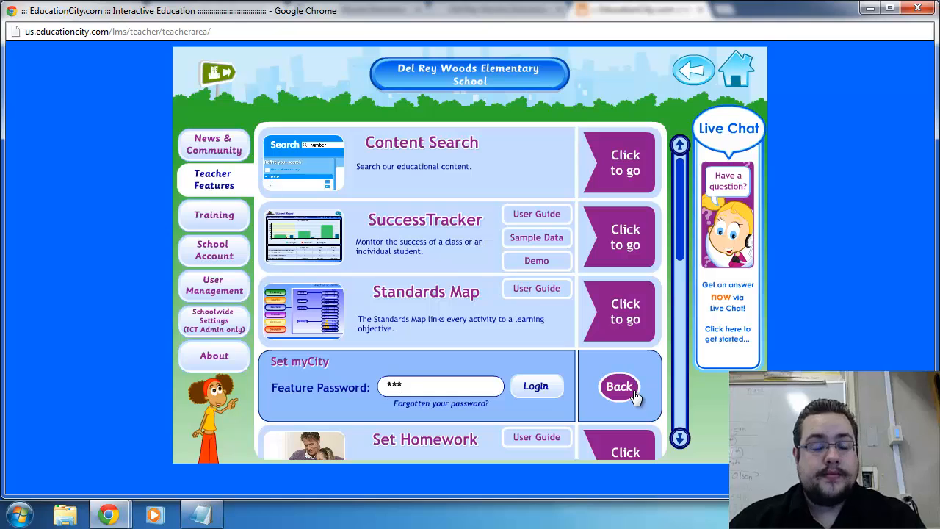
left_click(534, 386)
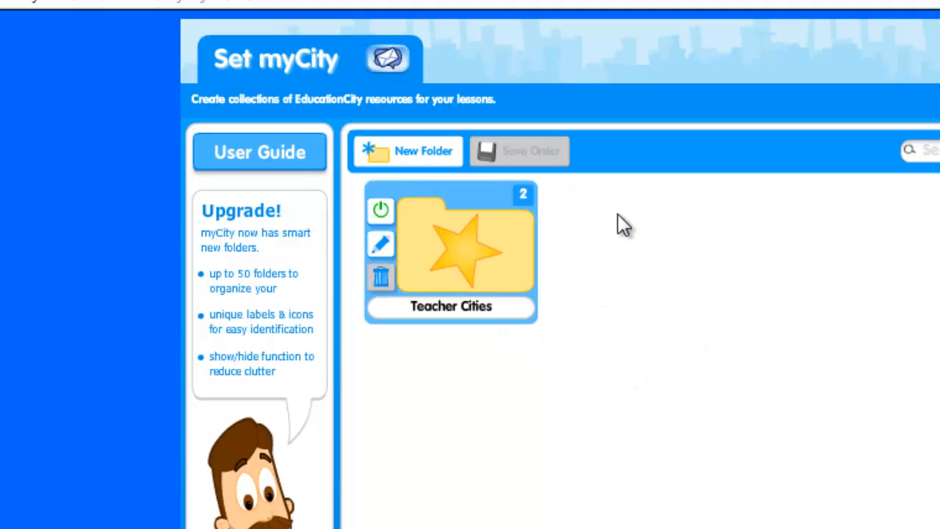
Create a new myCity in the Teacher Cities folder, titled with the teacher's surname followed by "-ville"
left_click(488, 298)
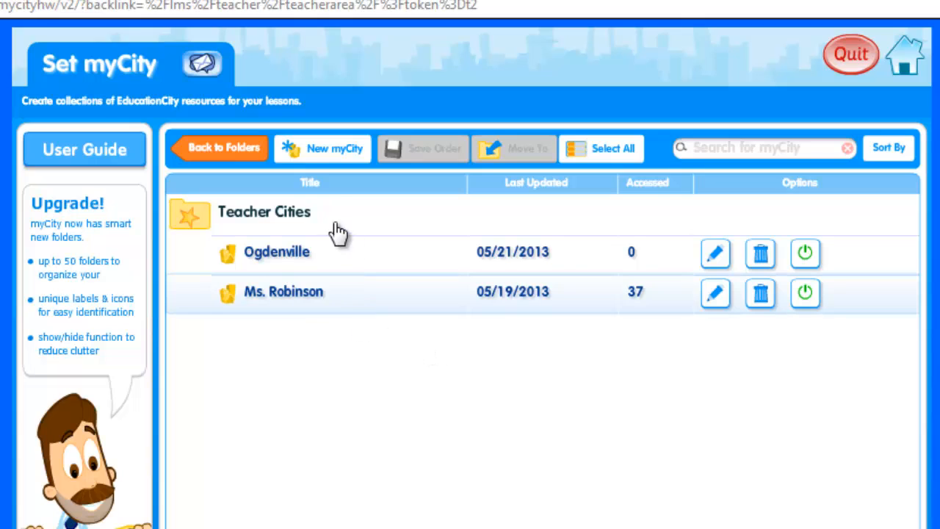
left_click(332, 157)
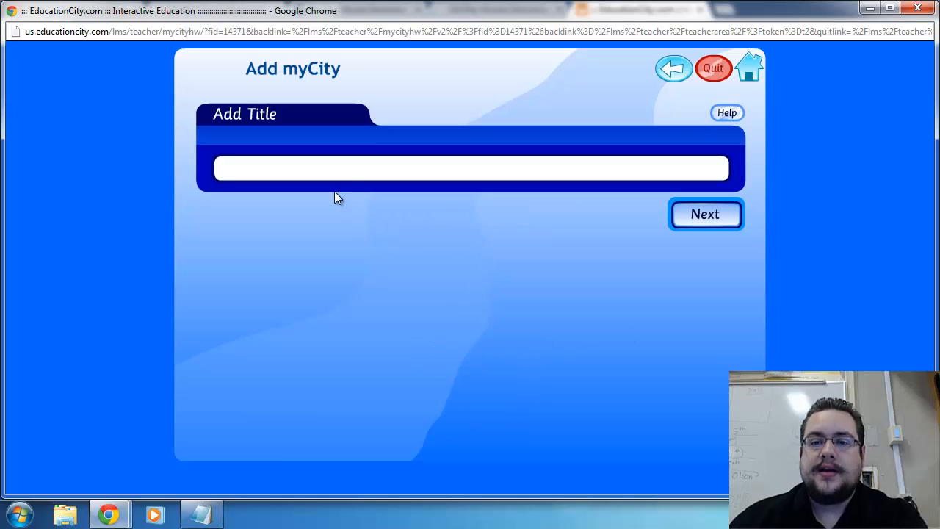
left_click(322, 166)
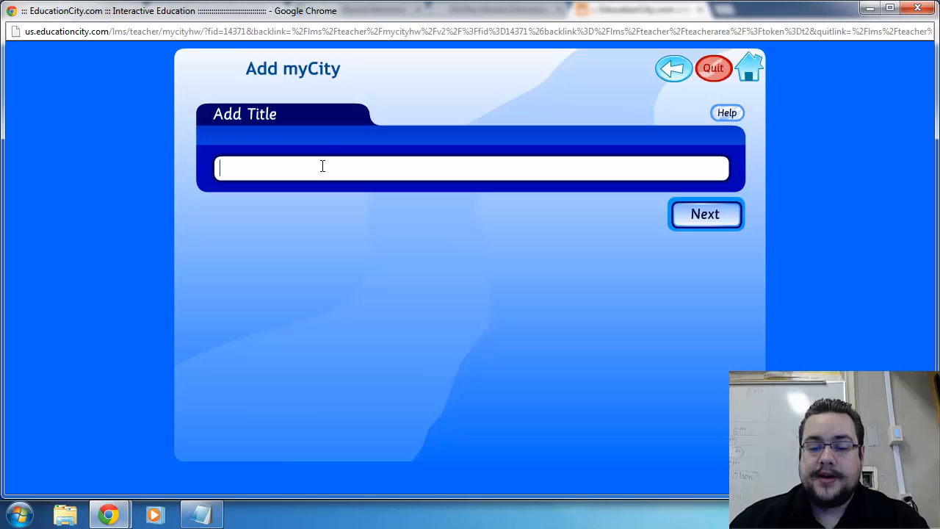
type("Rodr")
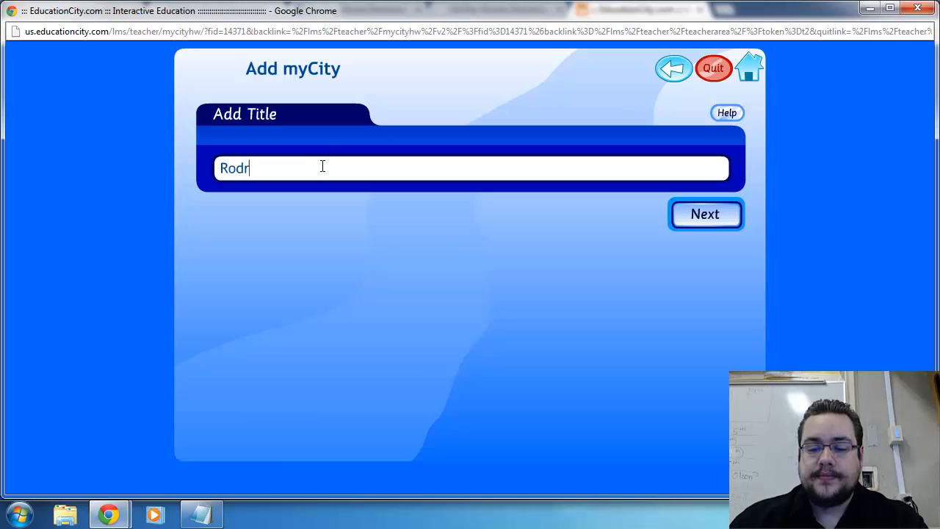
type("iguez-ville")
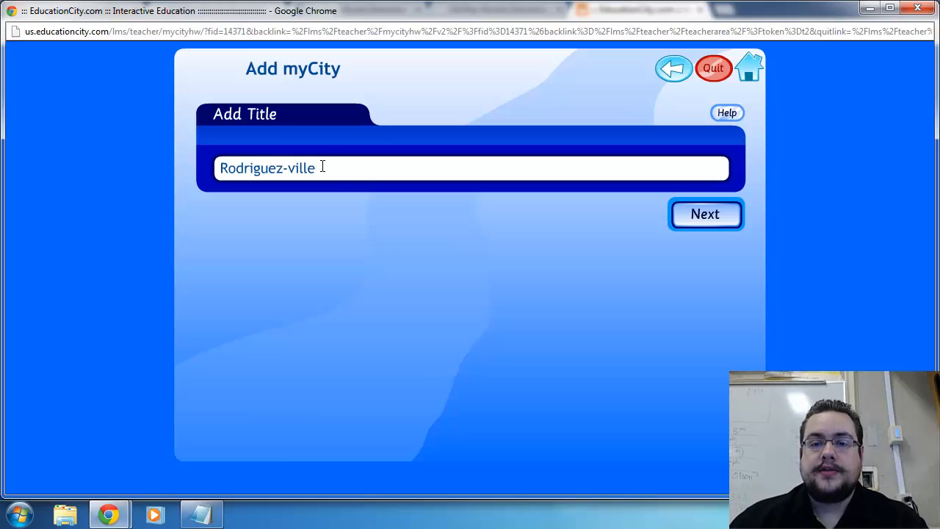
left_click(709, 213)
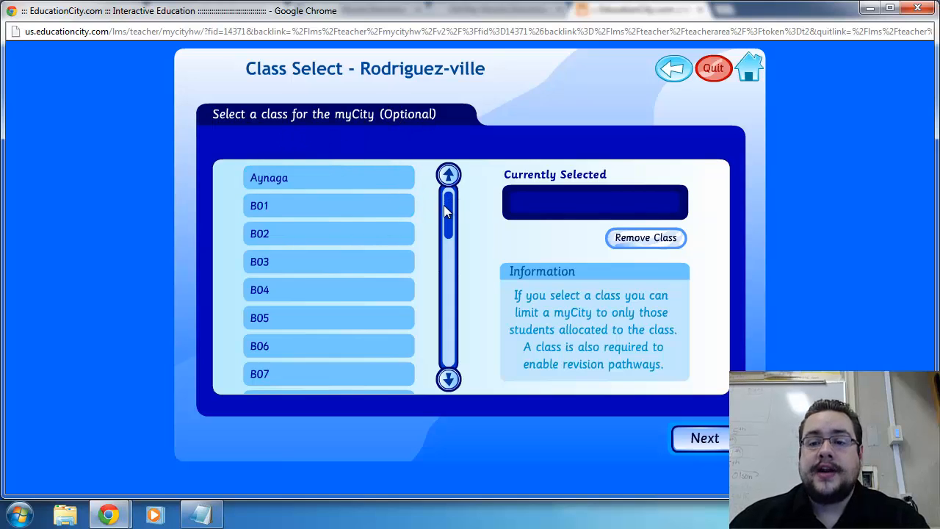
Continue without assigning a class and accept the science laboratory background for the new myCity
left_click(450, 340)
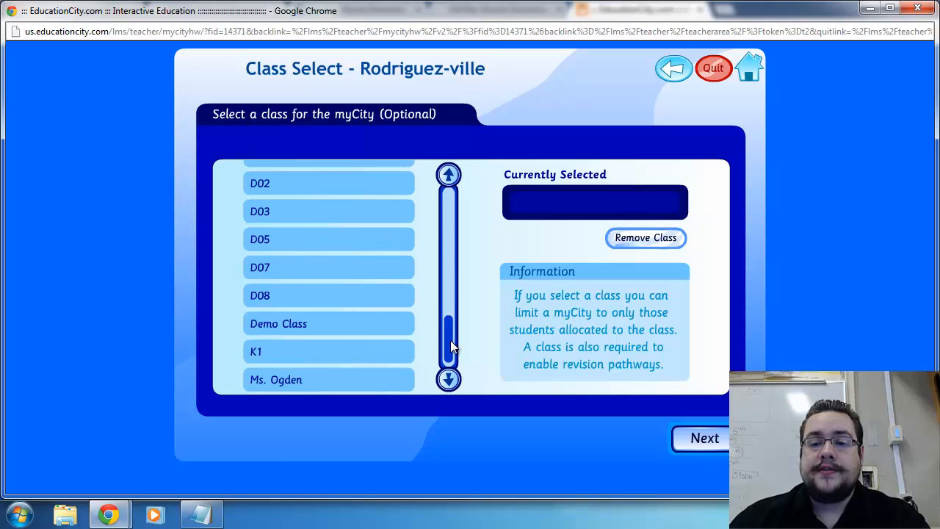
left_click(449, 202)
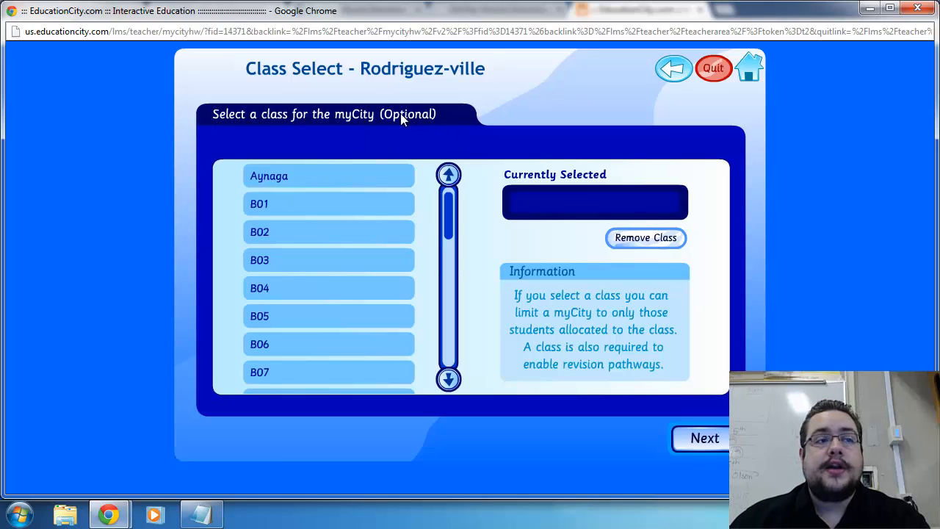
left_click(690, 443)
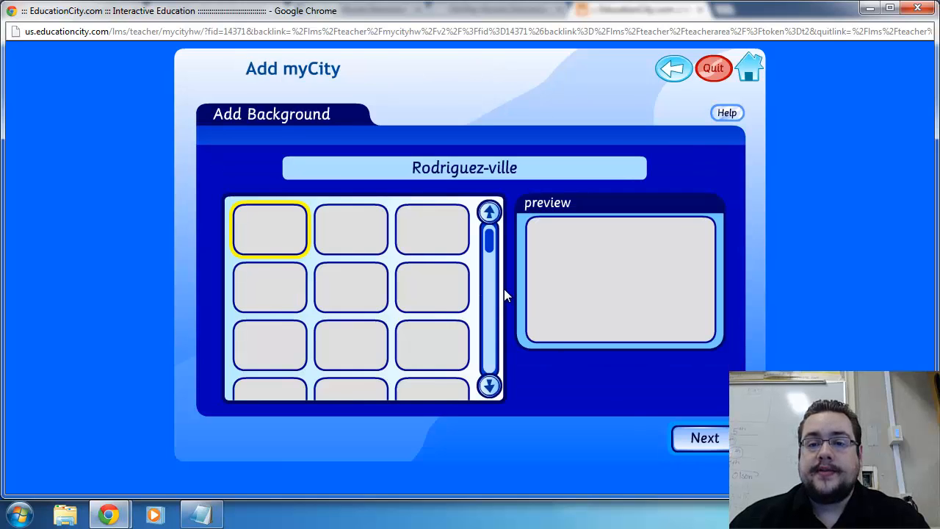
left_click_drag(487, 243, 490, 262)
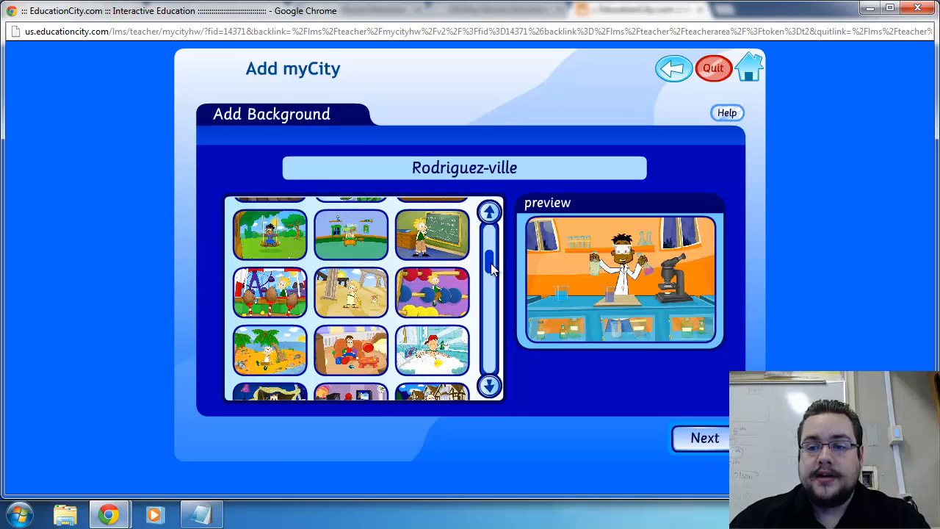
left_click(704, 438)
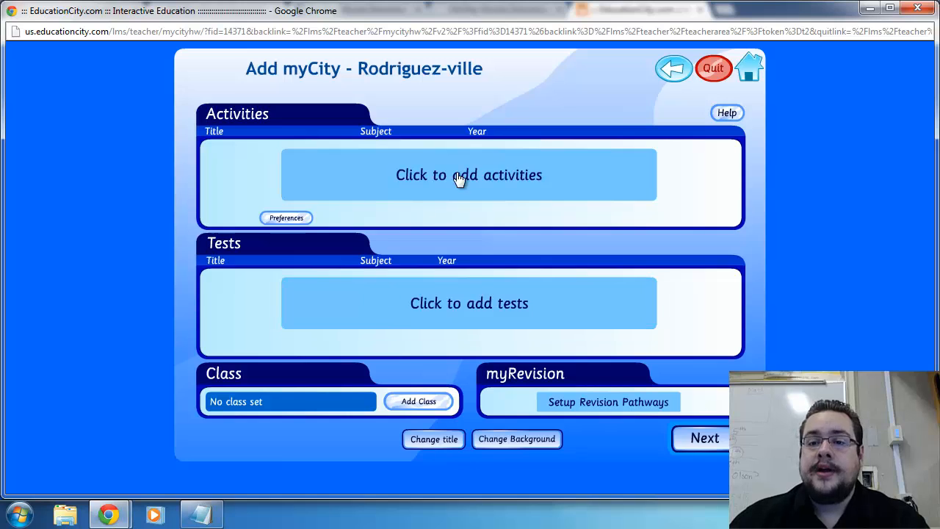
Start adding activities to the myCity and list those for Language Arts, 3rd Grade
left_click(433, 194)
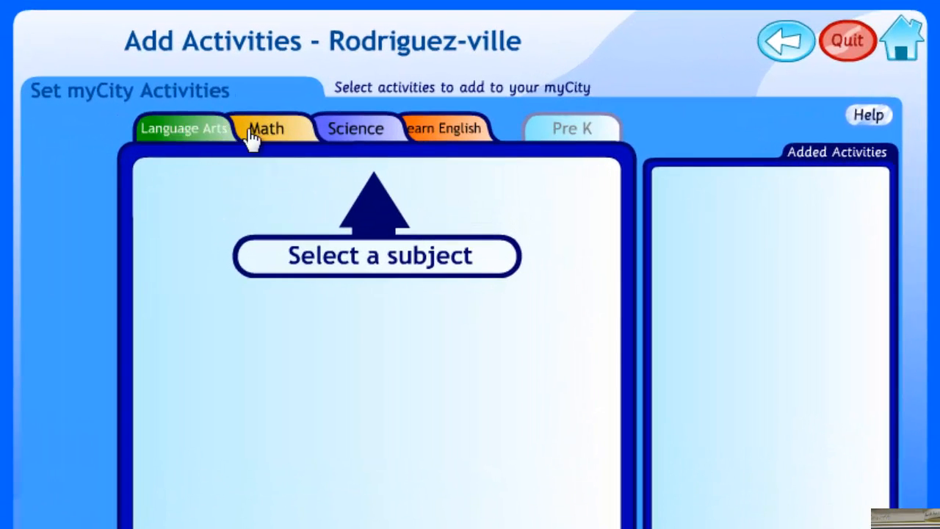
left_click(189, 136)
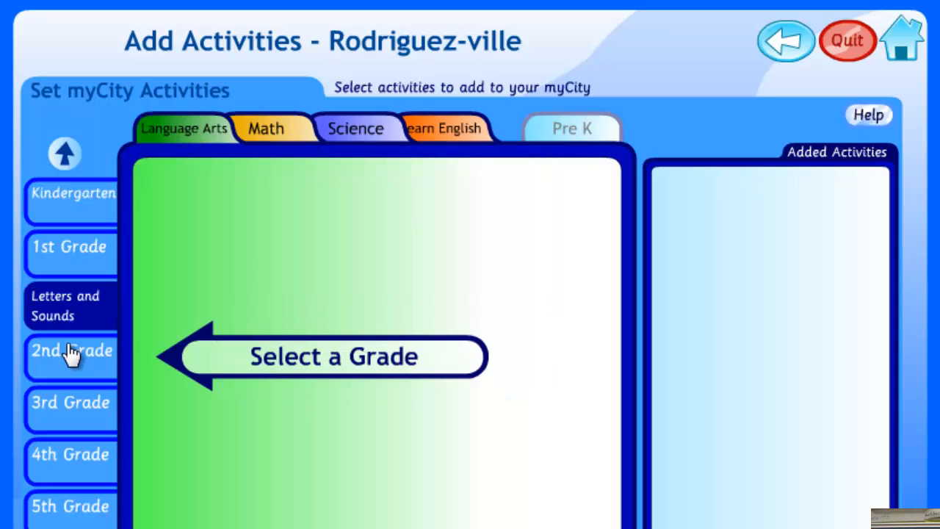
left_click(74, 410)
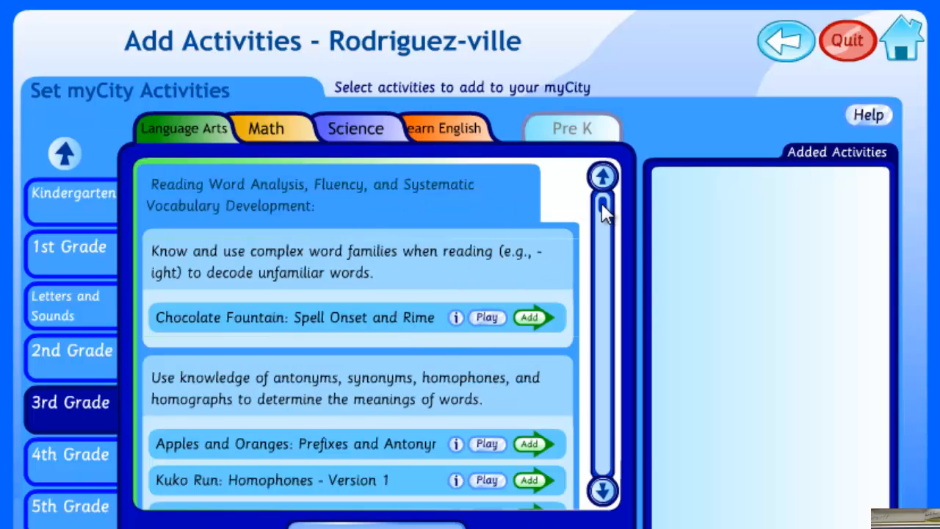
Add the activities Jolly Rogers: Text Features and Great Outdoors: Moral in Fables to the myCity
left_click_drag(603, 211, 604, 224)
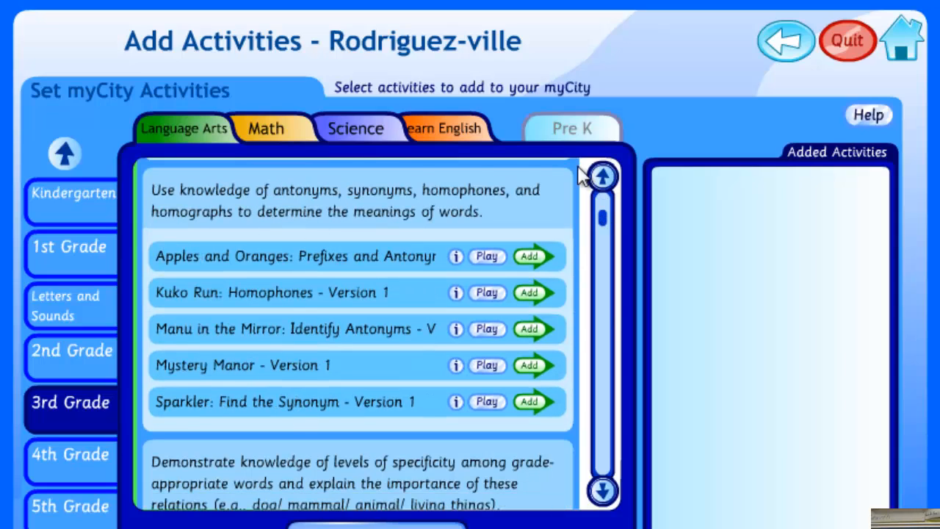
left_click(603, 177)
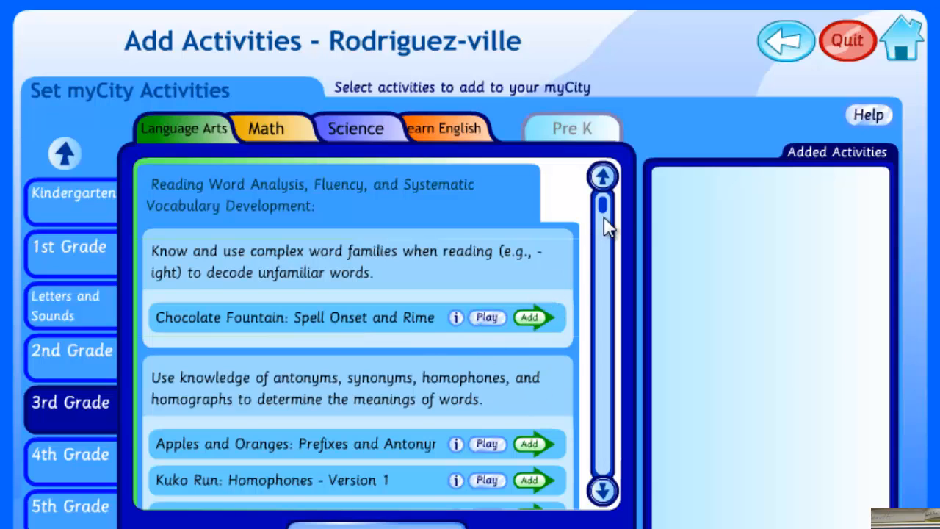
left_click_drag(606, 211, 607, 289)
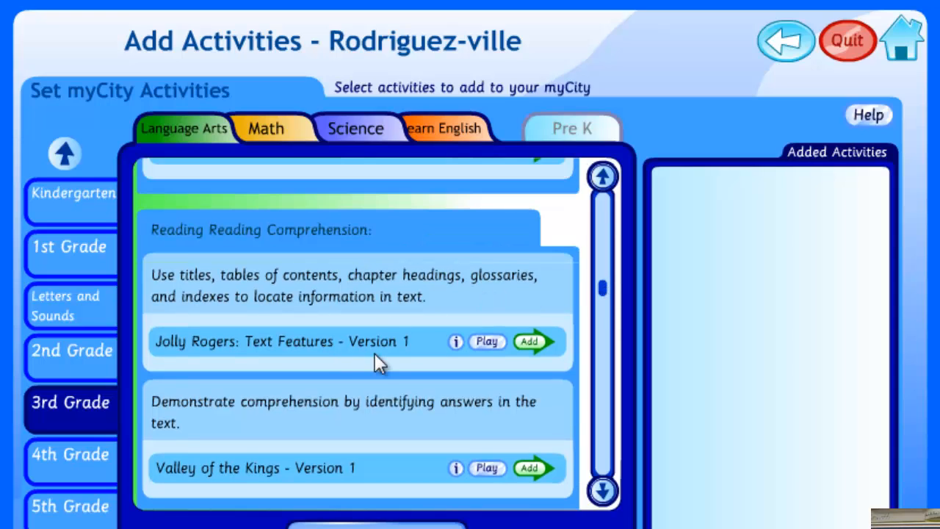
left_click(534, 342)
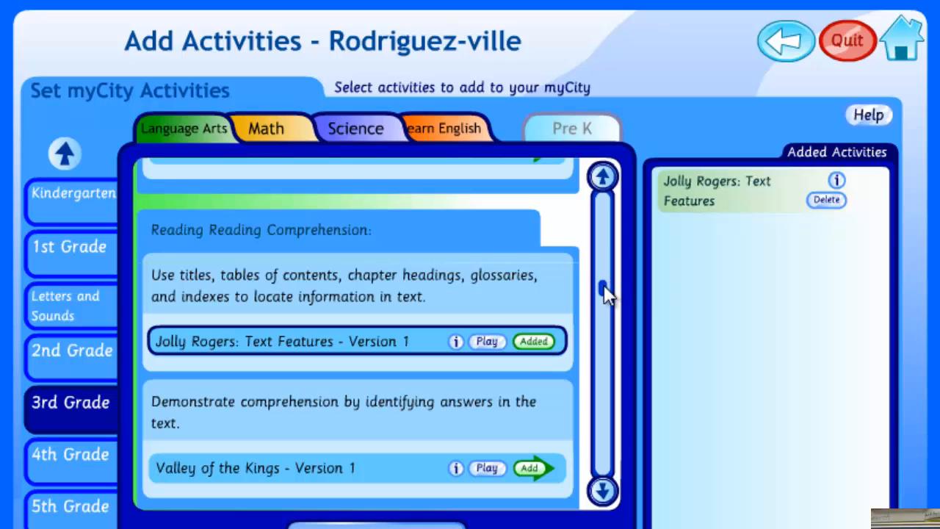
left_click_drag(606, 295, 609, 328)
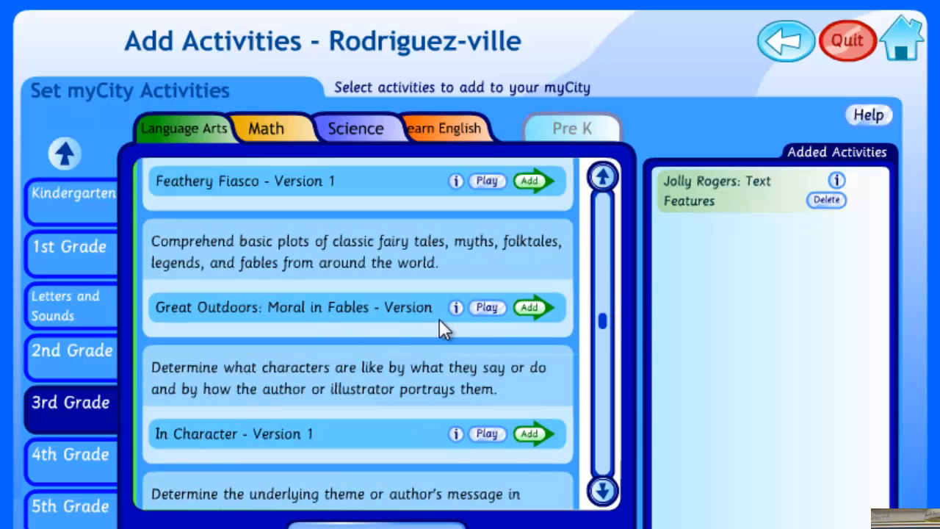
left_click(534, 308)
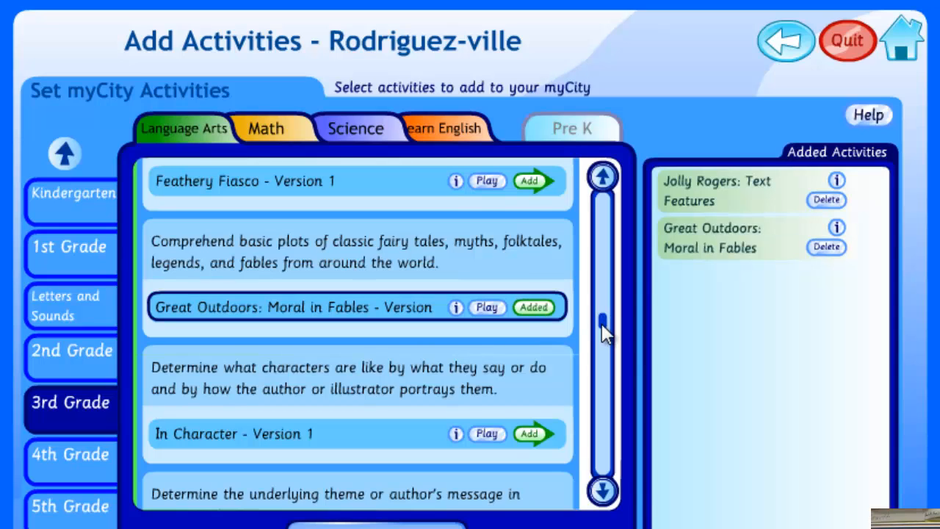
Check the summary of the writing activity Treasure Traps: Adjectives in Writing and close it
left_click(605, 360)
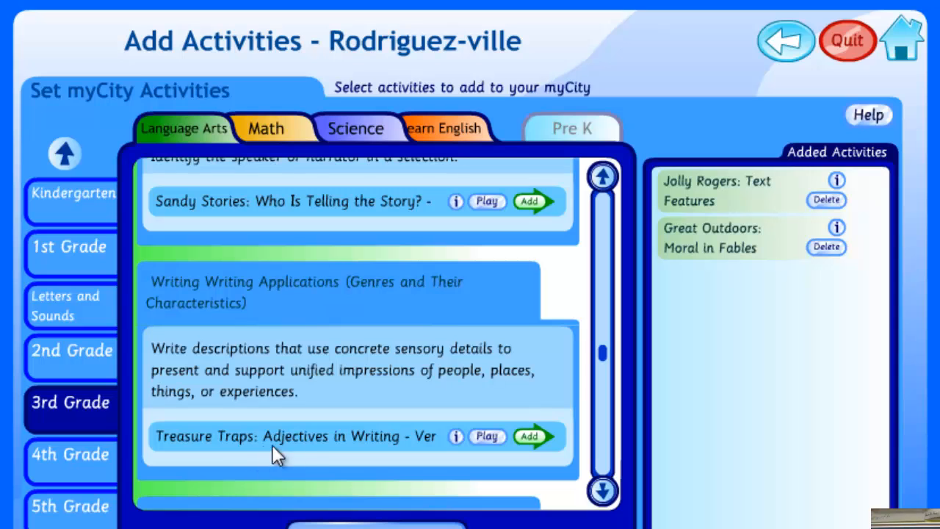
left_click(456, 437)
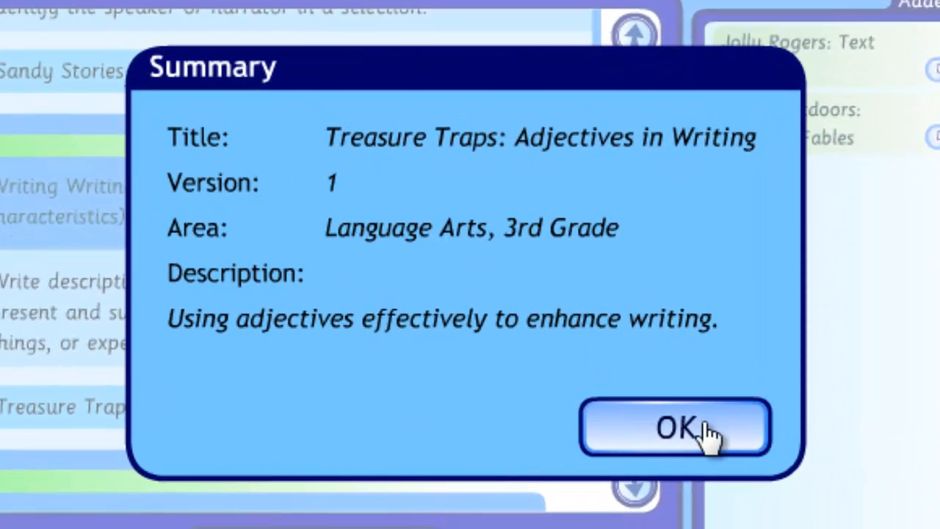
left_click(690, 436)
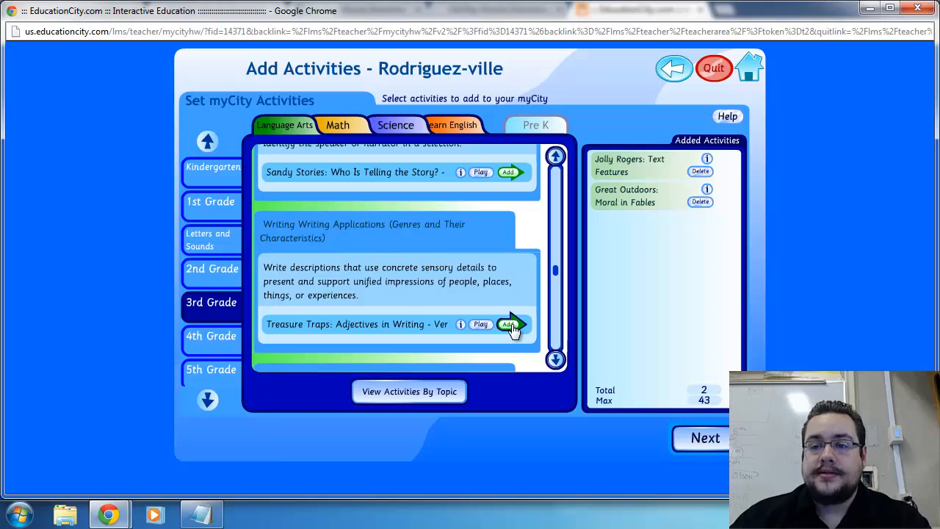
Add Treasure Traps: Adjectives in Writing and the 4th Grade Math activities Strictly Talented: Number Sense, Catch a Kuko: Order Number, and Slippery Slope: Understanding Integers
left_click(511, 324)
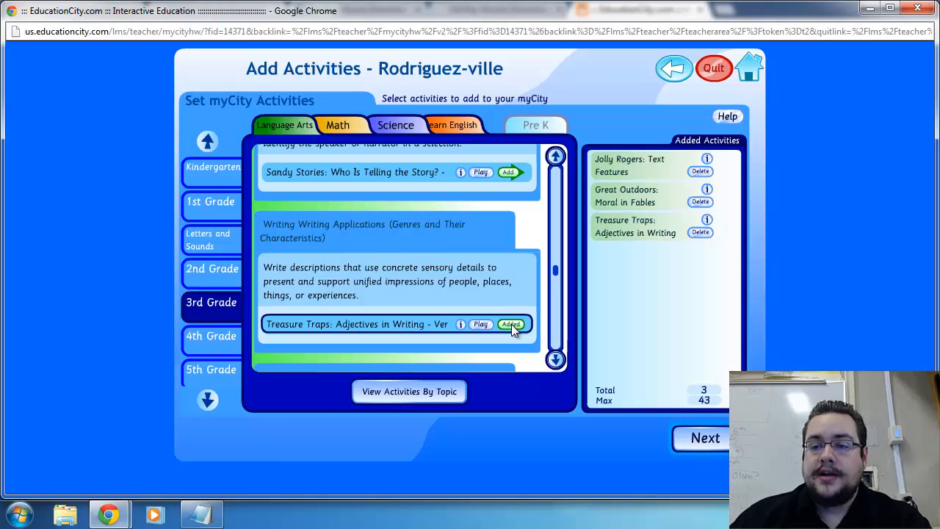
left_click(336, 123)
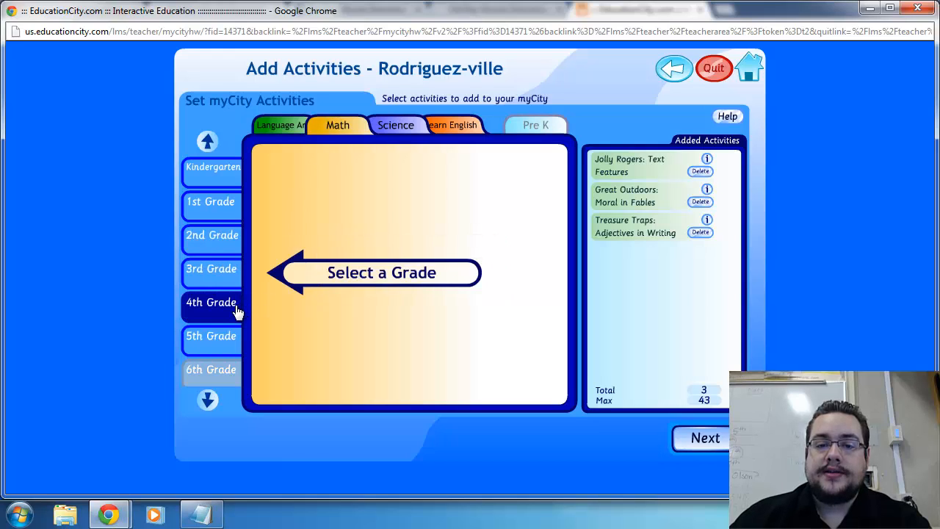
left_click(235, 308)
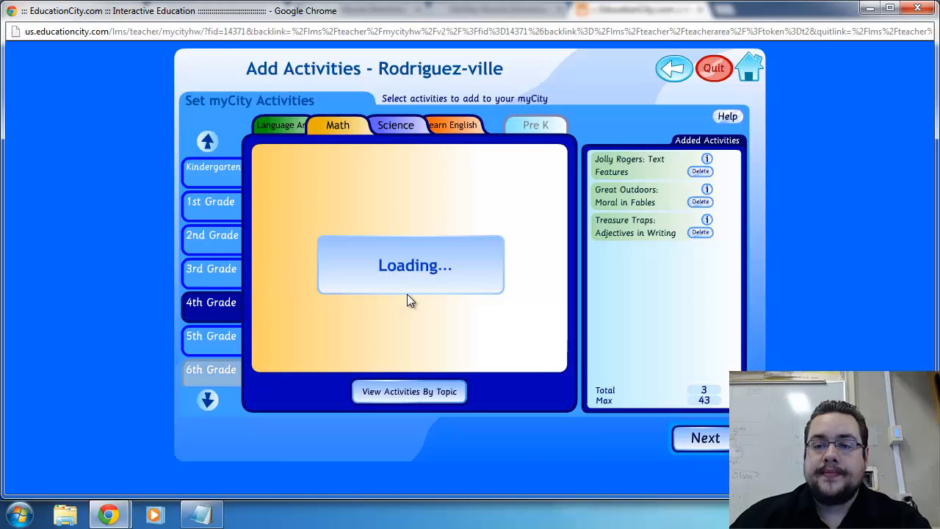
left_click(513, 222)
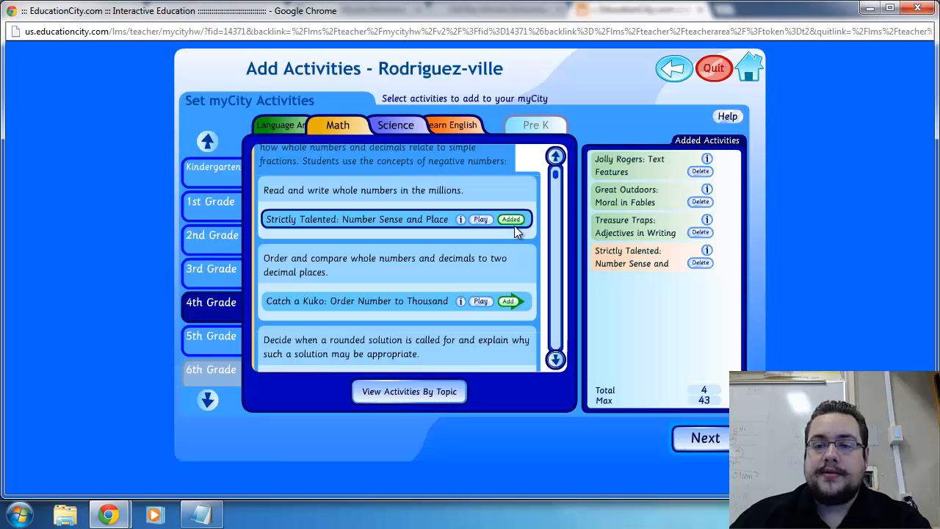
left_click(507, 302)
left_click(555, 359)
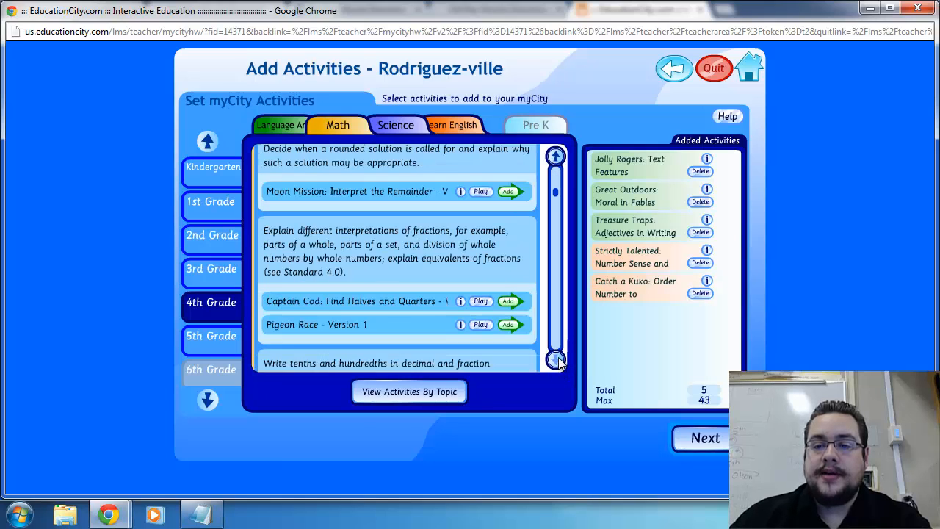
left_click(511, 251)
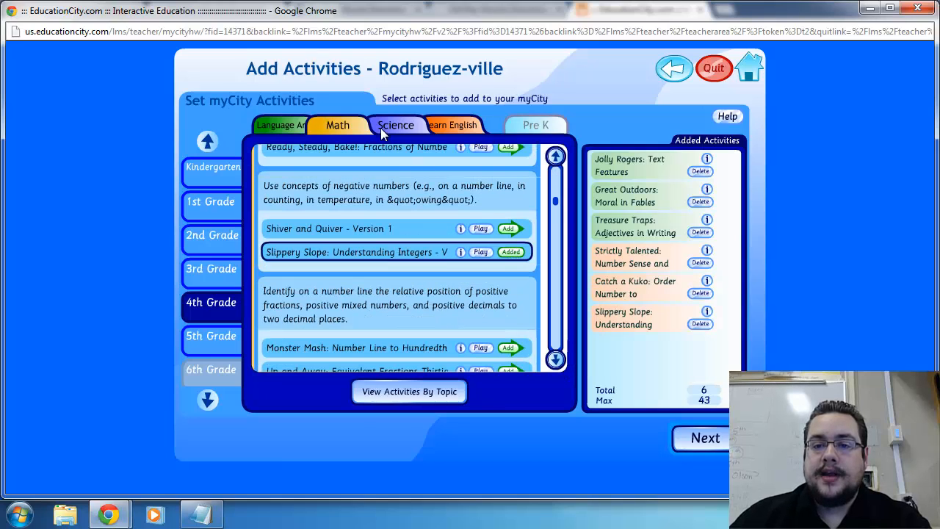
Add the 3rd Grade Science activities Star Gaze: Sun Facts and Slide and Glide, and finish the activity selection
left_click(389, 129)
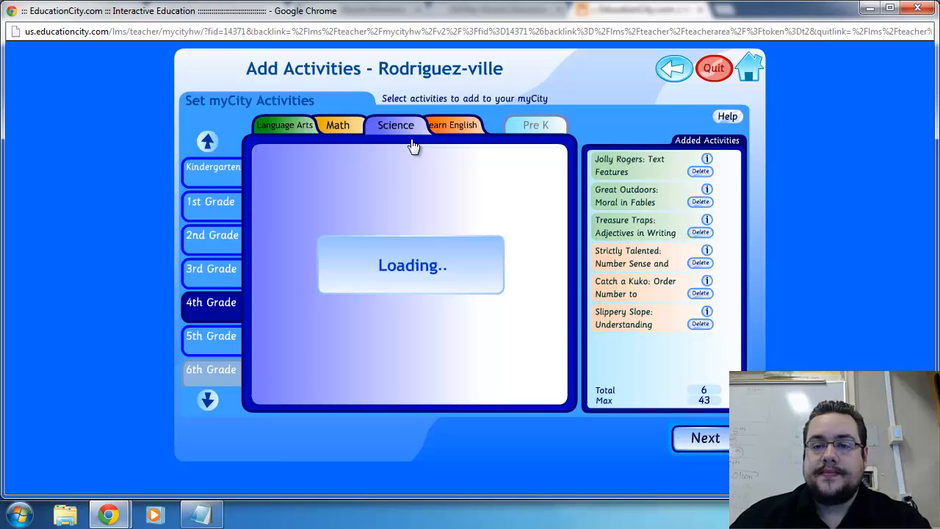
left_click(212, 271)
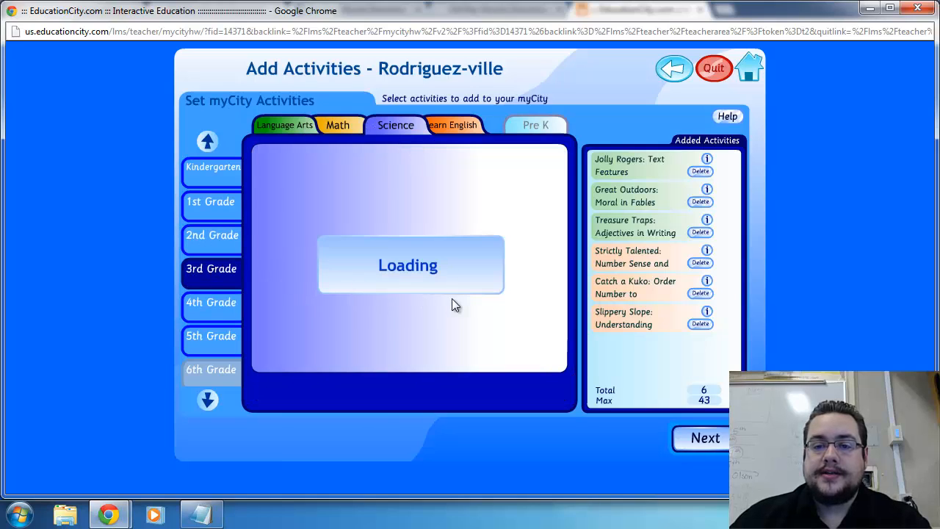
left_click(511, 260)
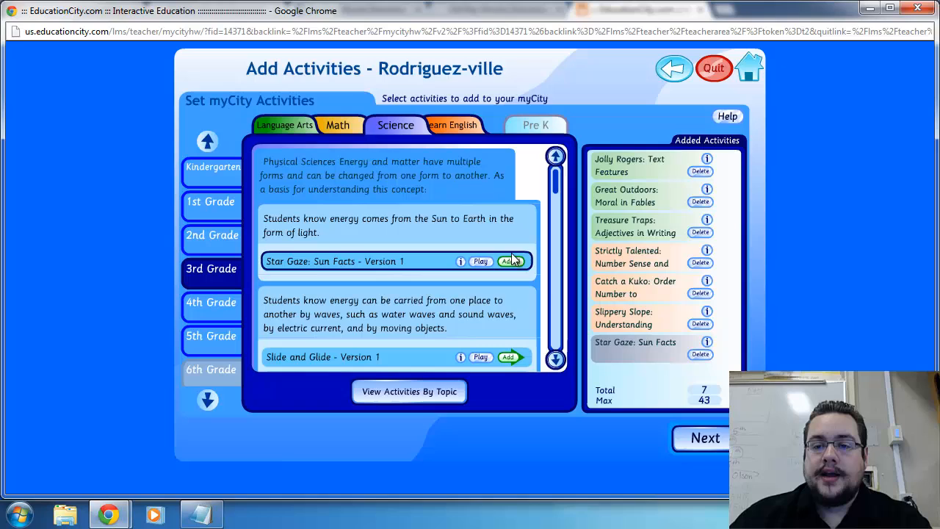
left_click(508, 357)
left_click(559, 362)
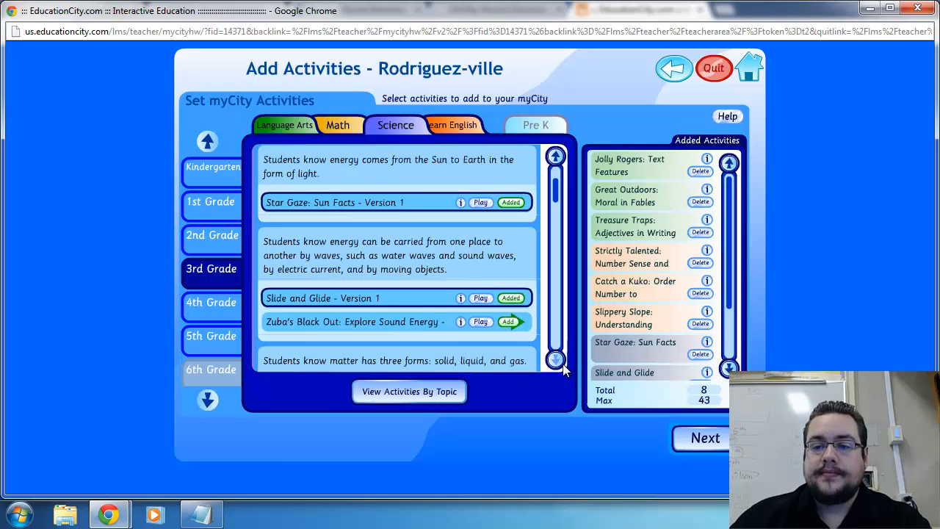
left_click(558, 361)
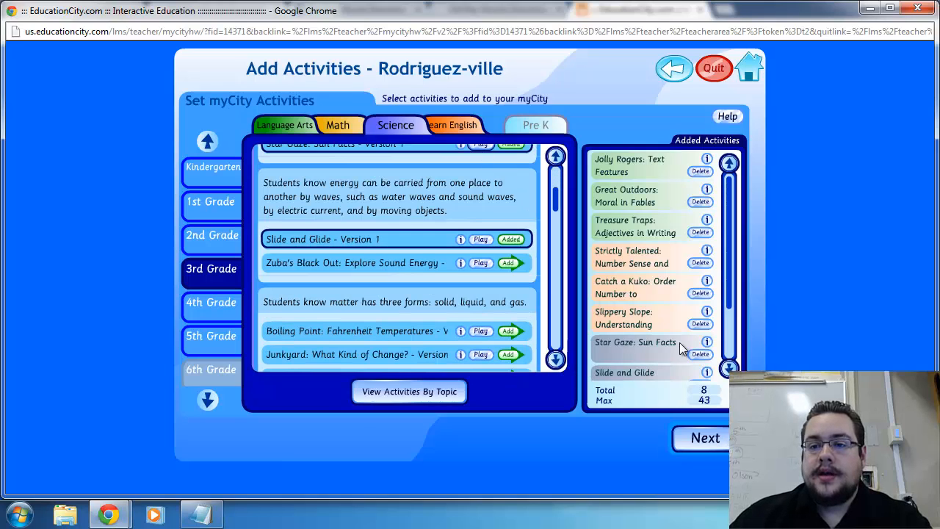
left_click(446, 129)
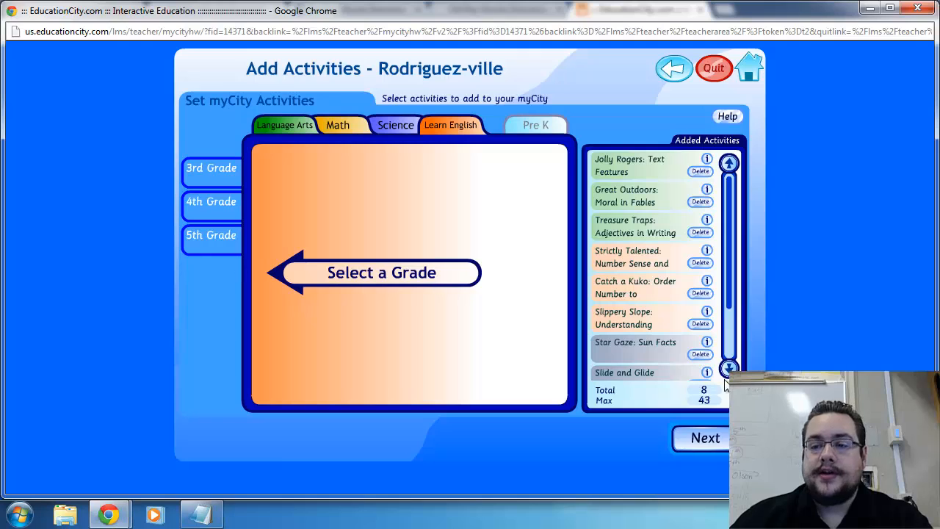
left_click(708, 439)
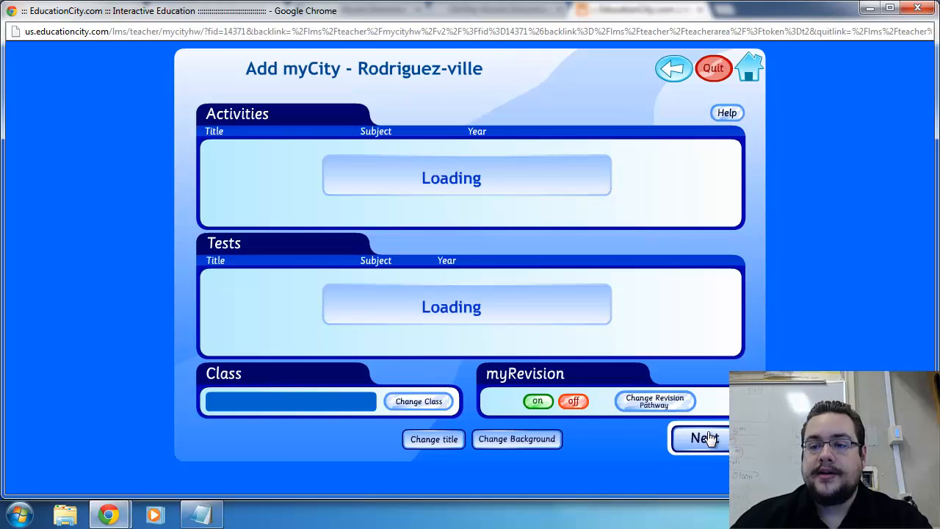
Add the Math test Quick Test 5th Grade to the myCity and finish the test selection
left_click(373, 316)
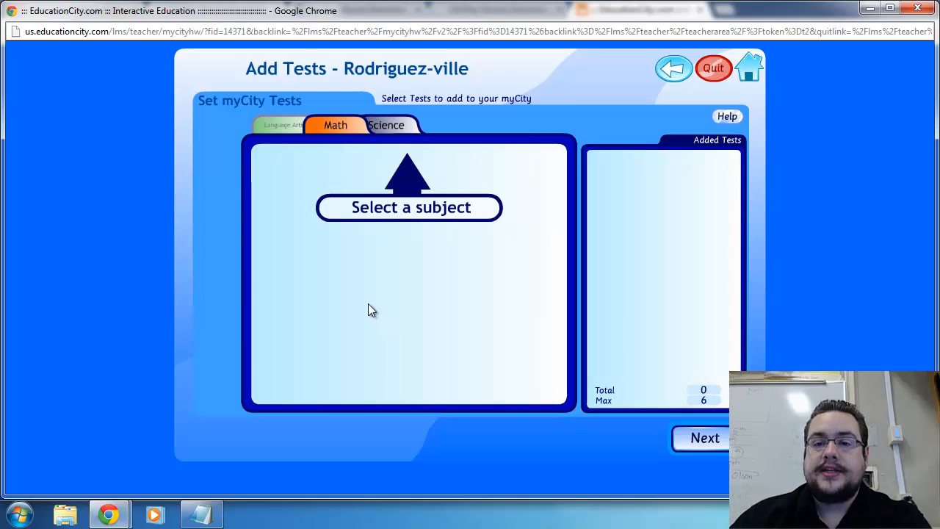
left_click(330, 126)
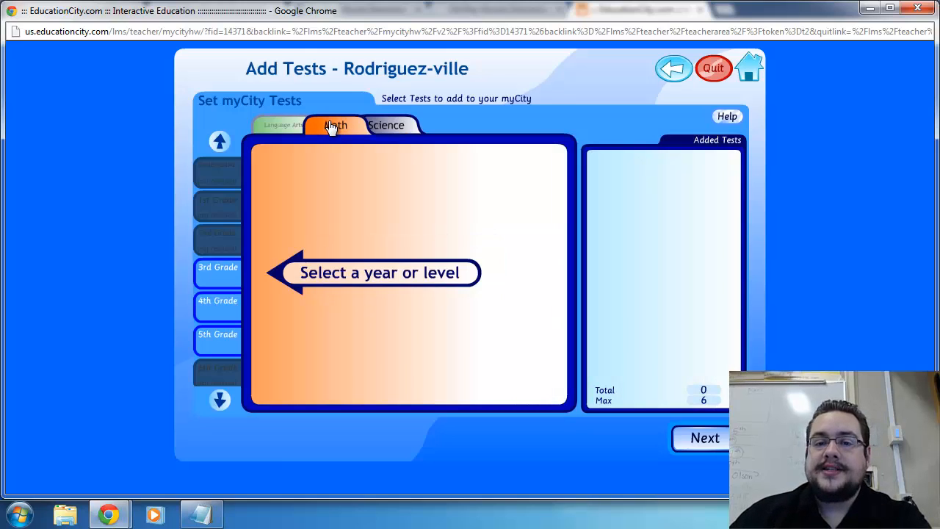
left_click(217, 274)
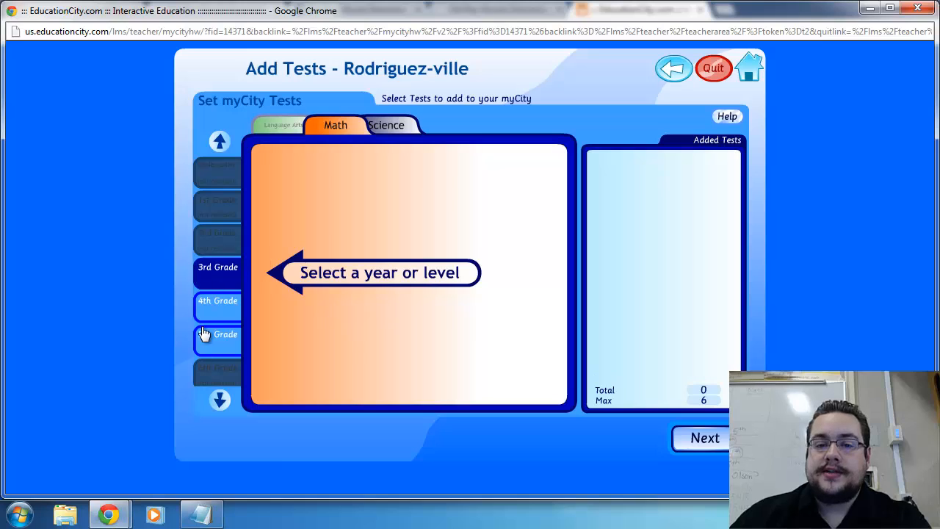
left_click(209, 329)
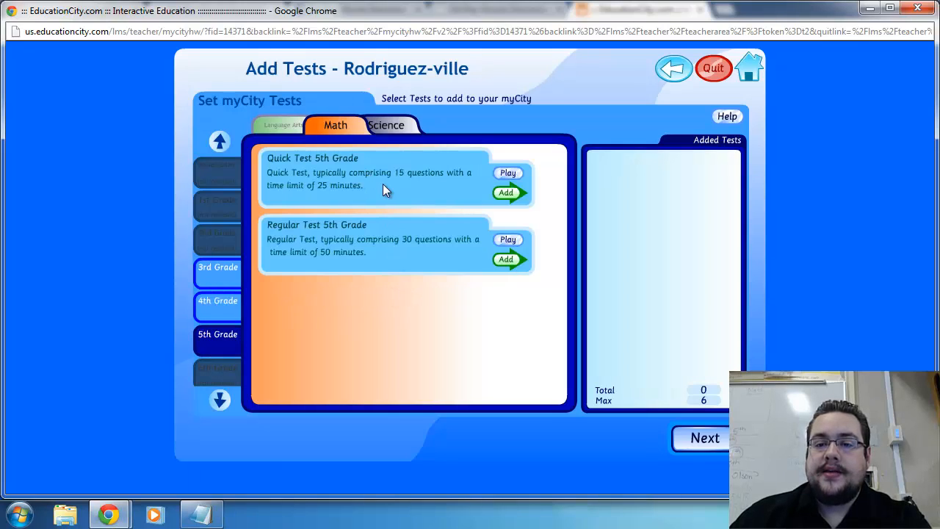
left_click(506, 192)
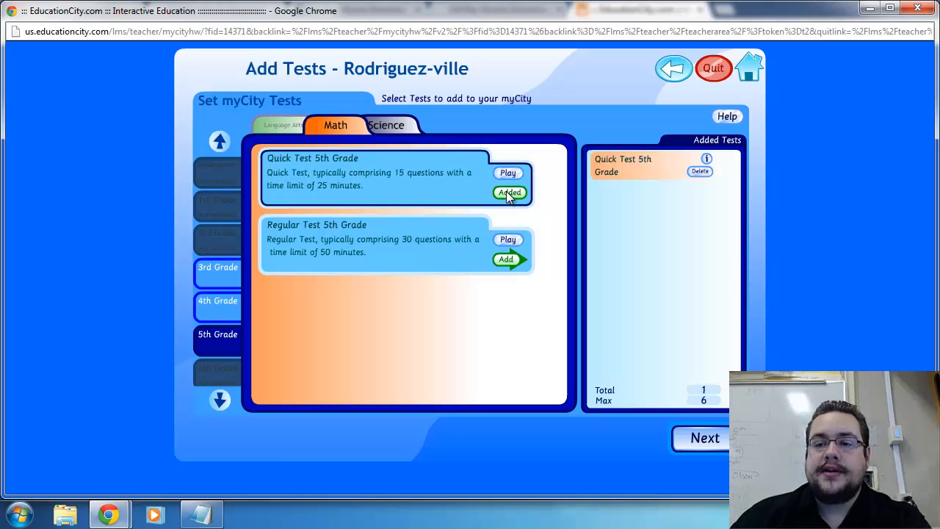
left_click(383, 125)
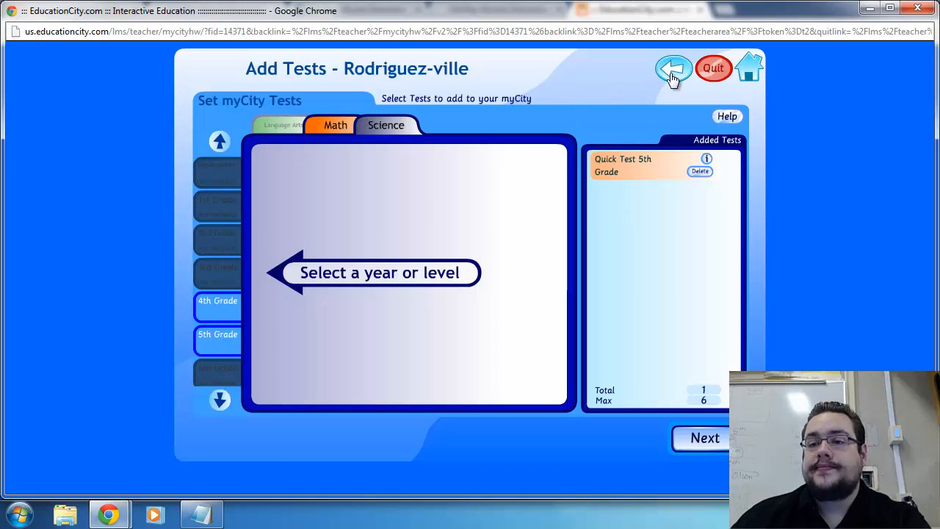
left_click(704, 440)
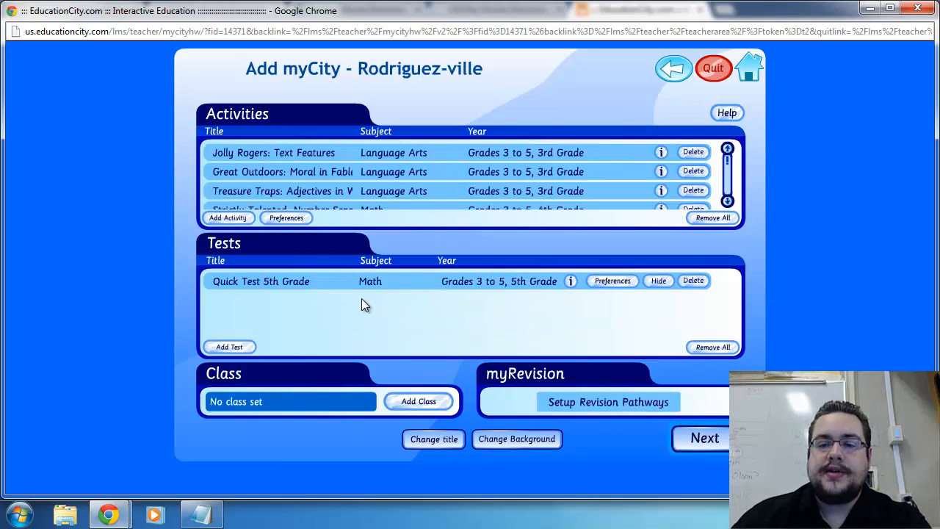
Review the activity preferences and continue to the comments with default preferences for the activities and the test
left_click(725, 438)
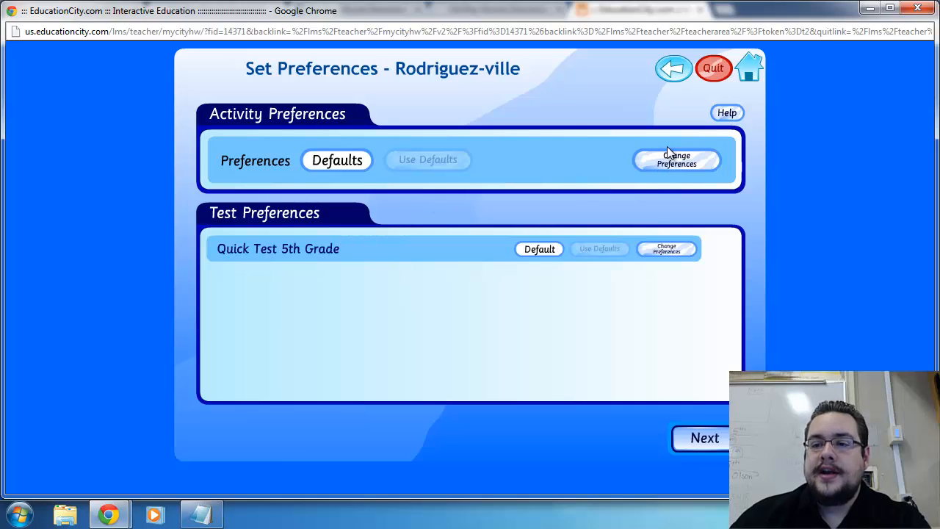
left_click(676, 163)
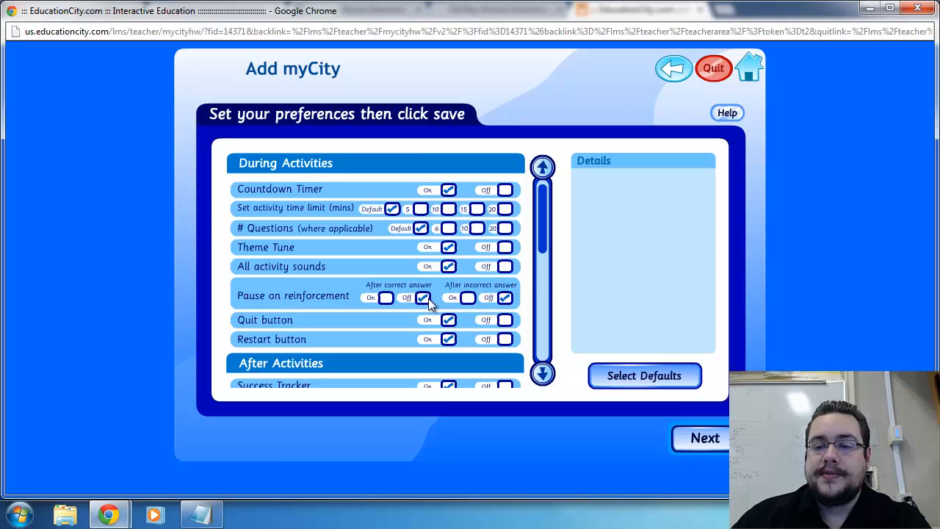
left_click_drag(544, 231, 543, 274)
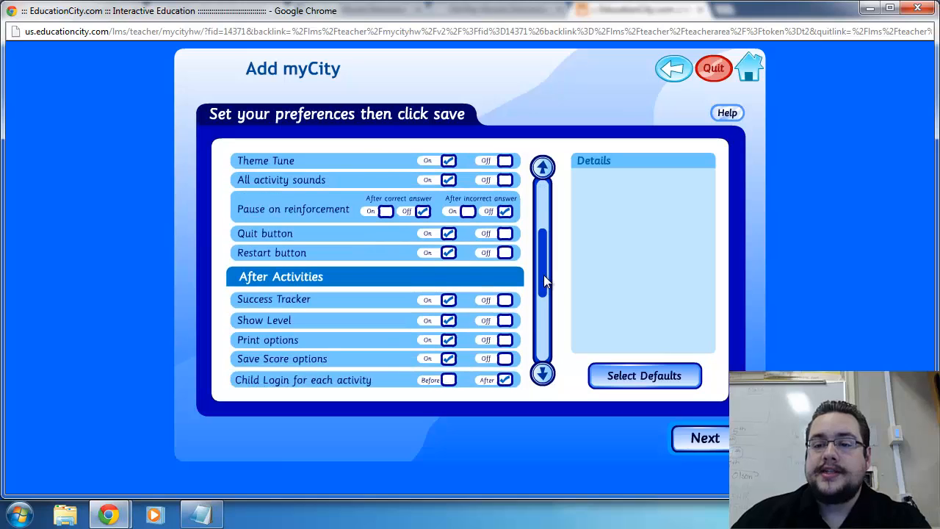
left_click(721, 438)
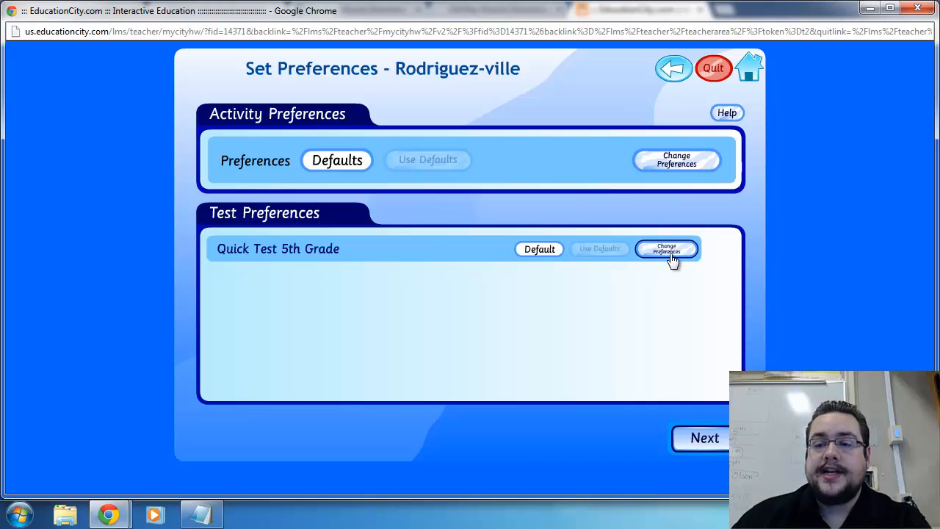
left_click(705, 439)
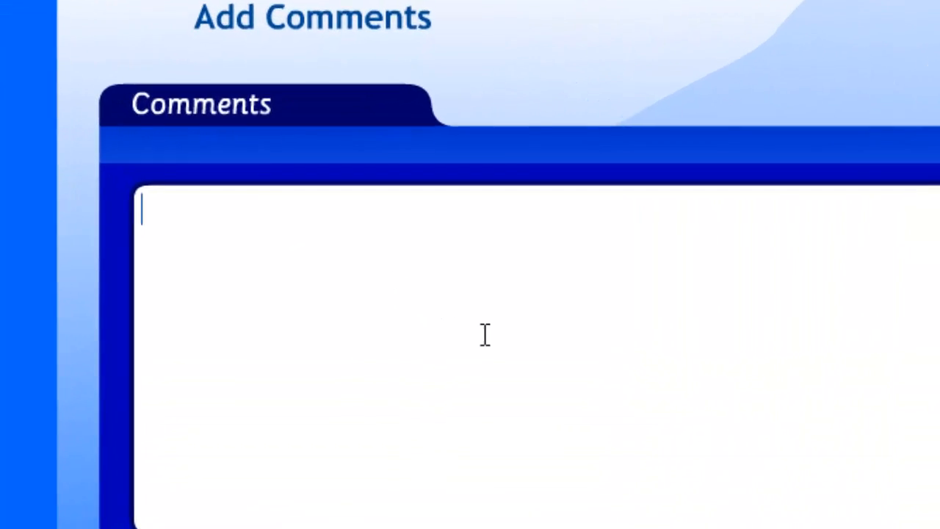
Enter the comment "GET TO WORK!!" and save the new myCity
type("GET ")
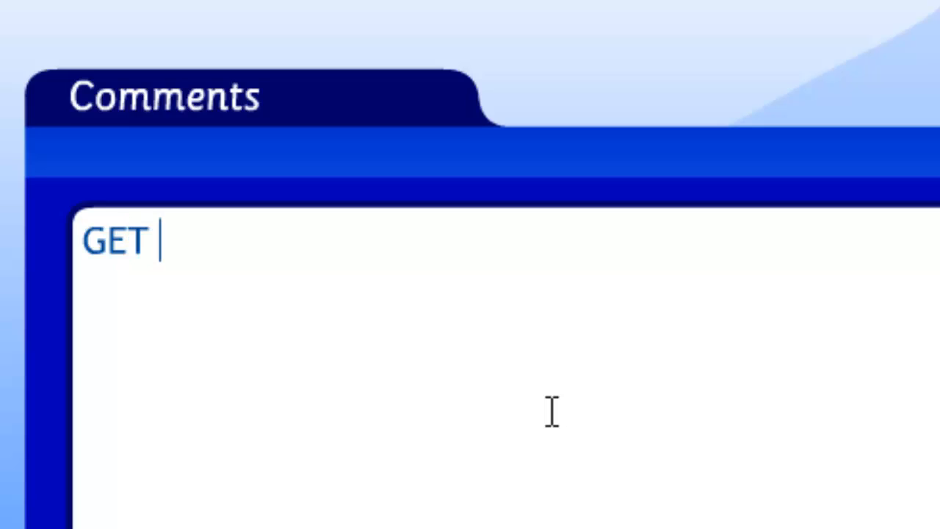
type("TO WORK!!")
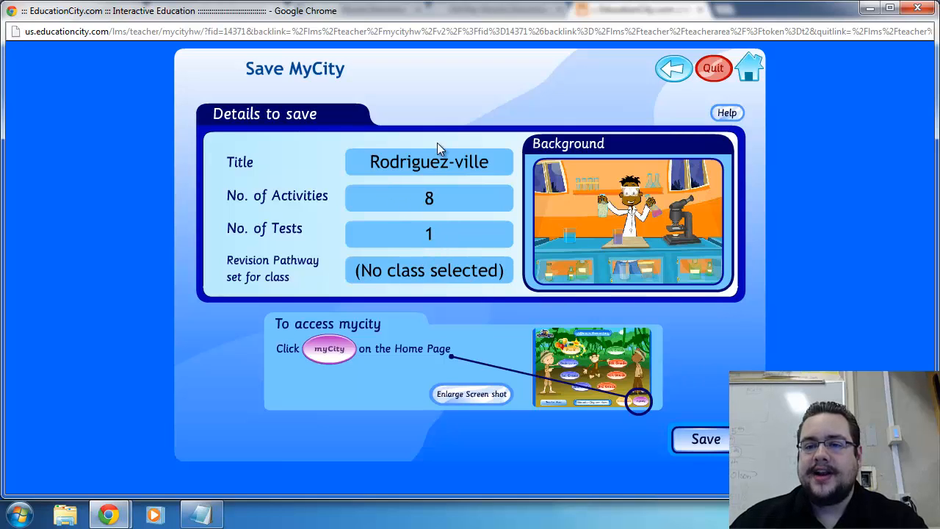
left_click(716, 437)
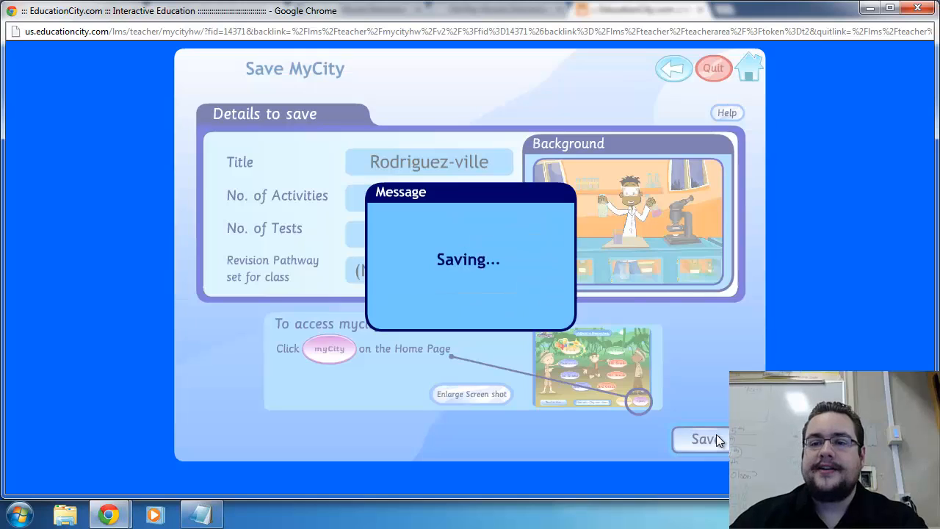
left_click(521, 309)
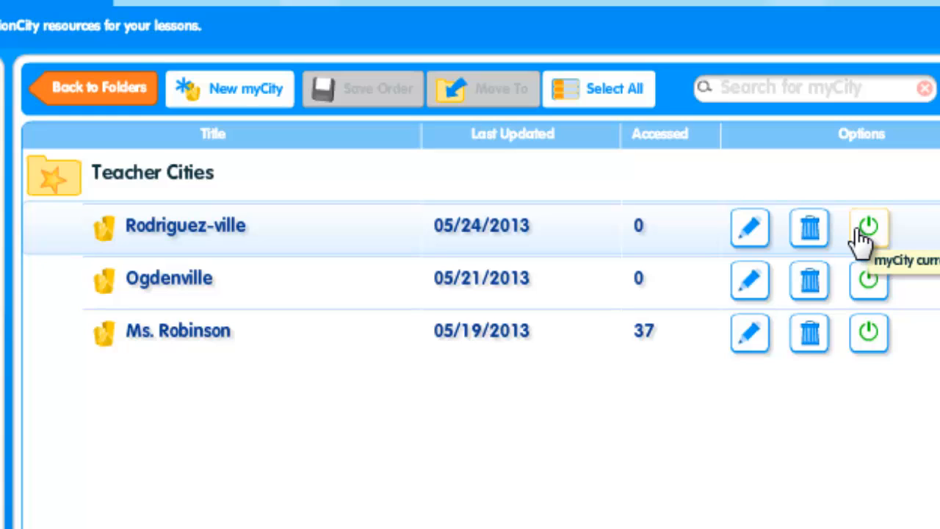
Check the new myCity's edit page, and open the same myCity from the EducationCity home page as students do
left_click(749, 228)
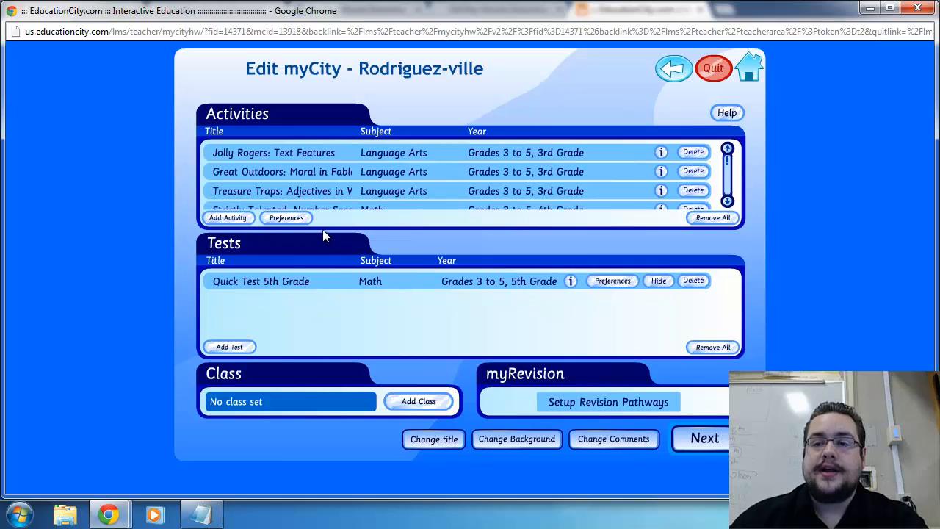
left_click(756, 72)
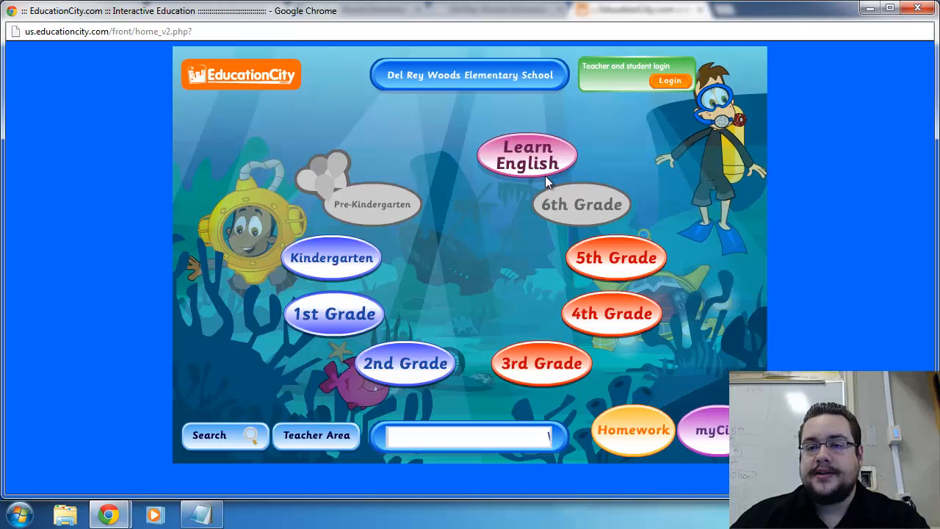
left_click(722, 434)
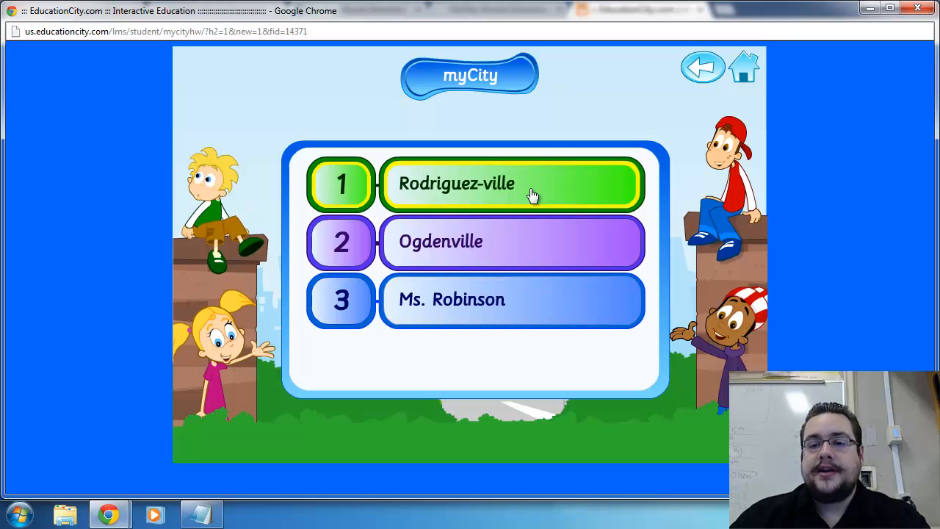
left_click(461, 182)
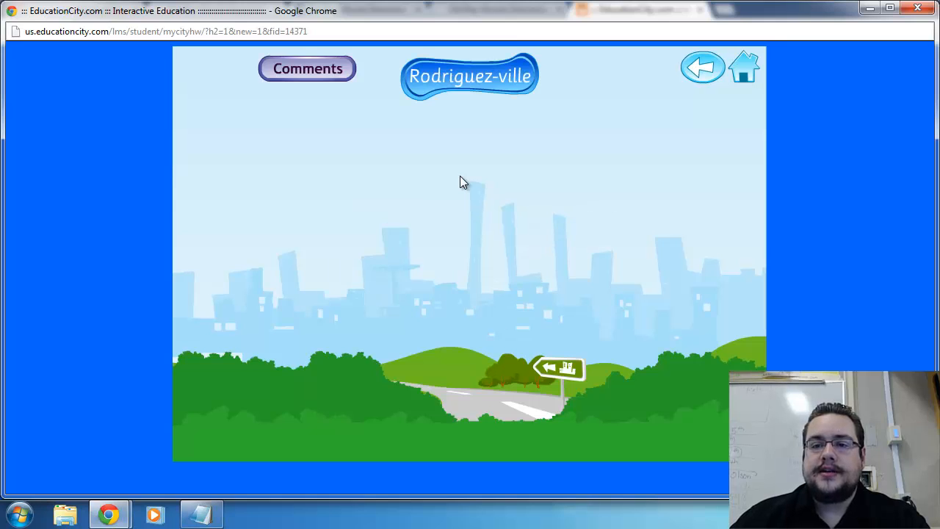